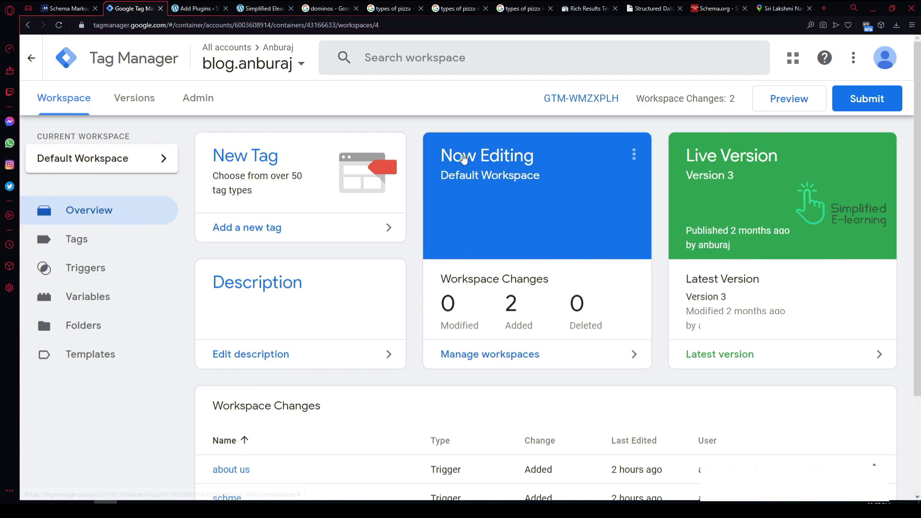
Step: Create a new Custom HTML tag and paste the copied LocalBusiness JSON-LD script as its HTML
{"action": "left_click", "coordinate": [238, 232]}
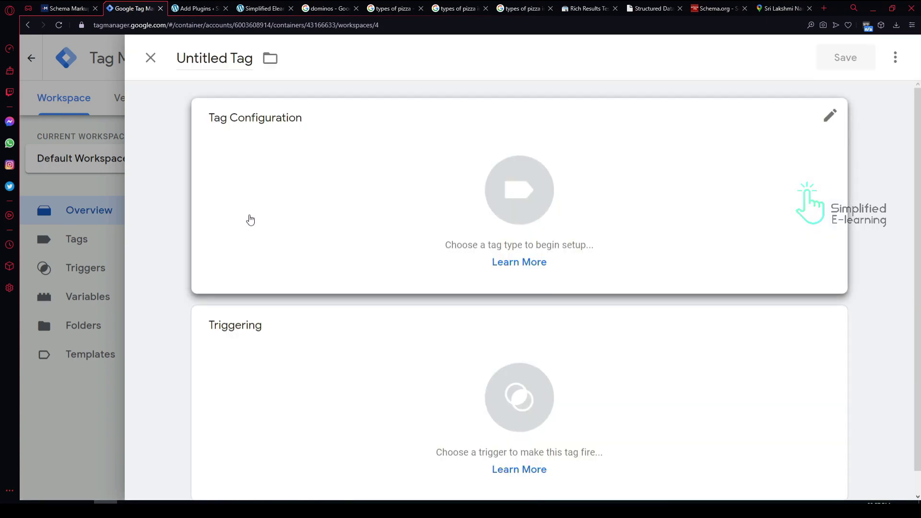
{"action": "left_click", "coordinate": [512, 204]}
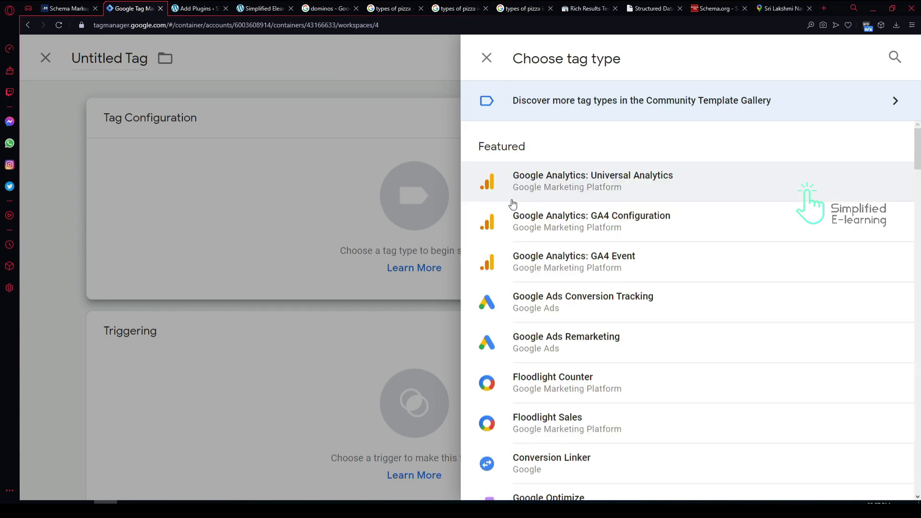
{"action": "scroll", "coordinate": [602, 315], "scroll_direction": "down", "scroll_amount": 8}
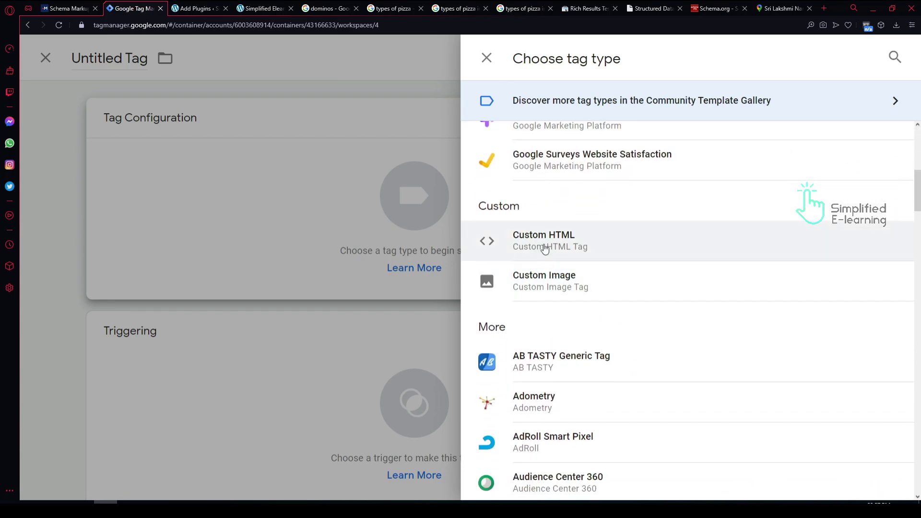
{"action": "left_click", "coordinate": [543, 244]}
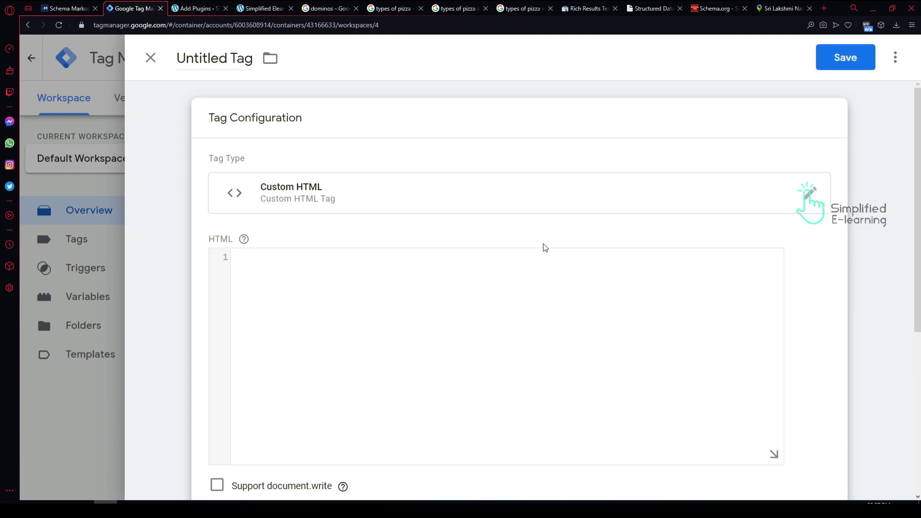
{"action": "left_click", "coordinate": [261, 285]}
{"action": "key", "text": "ctrl+v"}
{"action": "scroll", "coordinate": [301, 287], "scroll_direction": "up", "scroll_amount": 6}
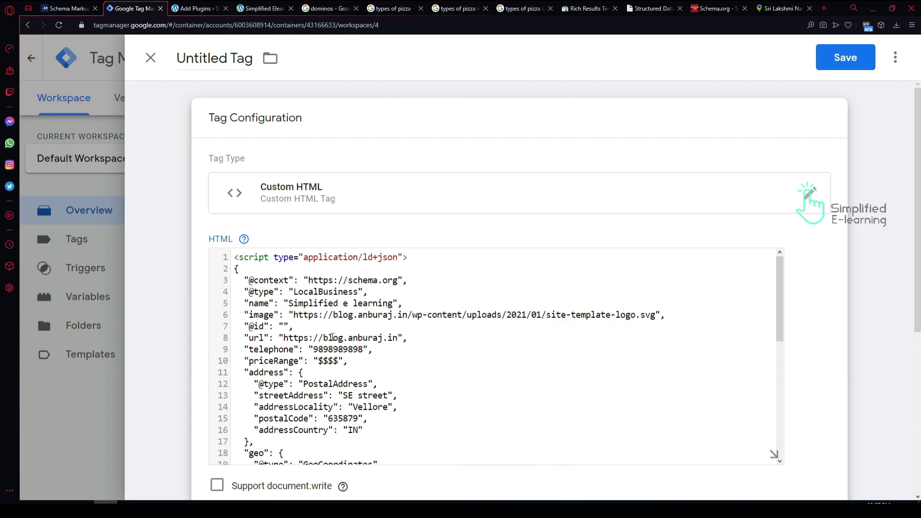
Step: Rename the untitled tag as Local
{"action": "left_click", "coordinate": [196, 62]}
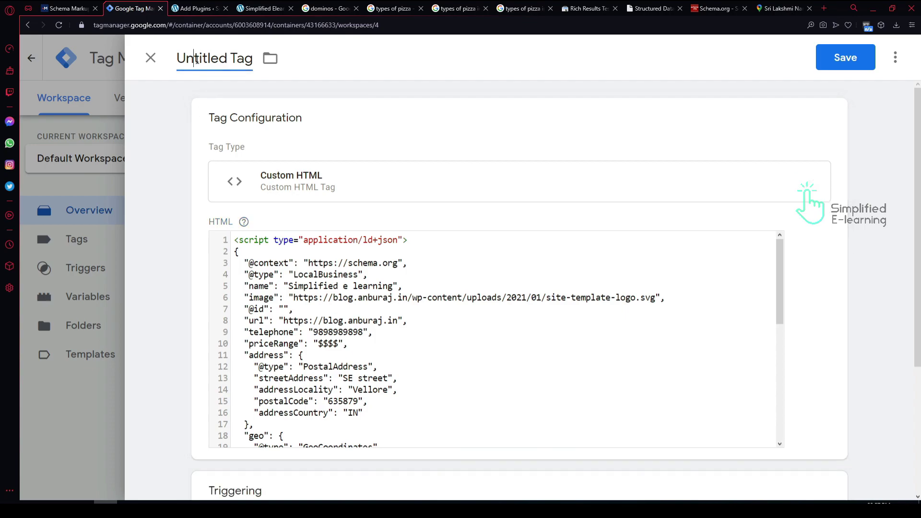
{"action": "left_click_drag", "start_coordinate": [252, 56], "coordinate": [179, 56]}
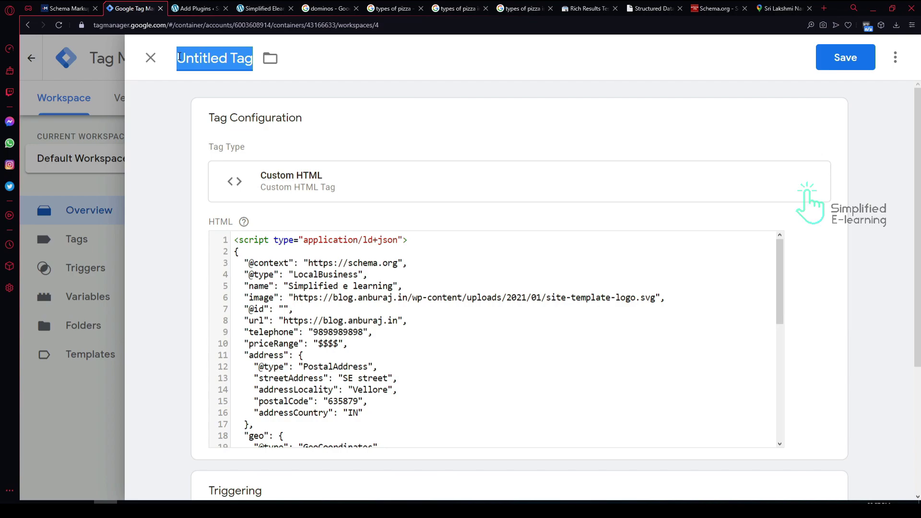
{"action": "type", "text": "Local"}
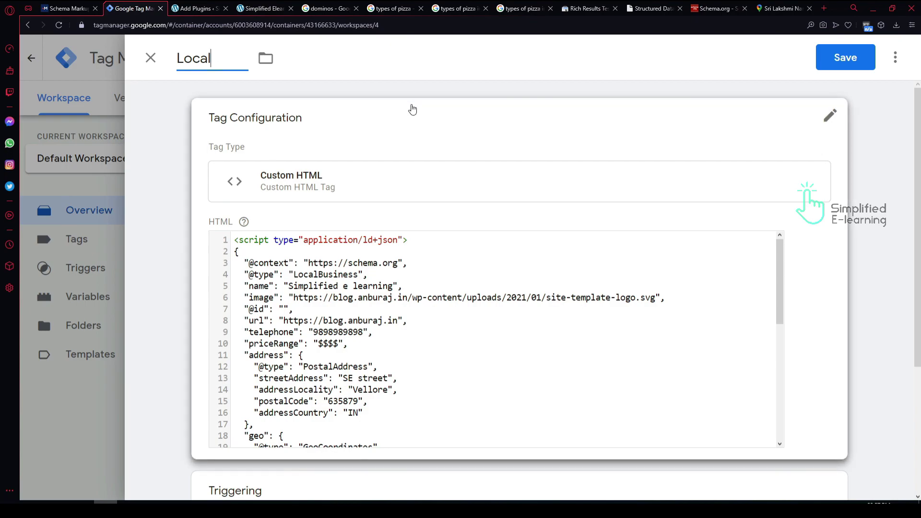
Step: Open the About Us page on the already open website and return to the Local tag in Tag Manager
{"action": "scroll", "coordinate": [427, 192], "scroll_direction": "down", "scroll_amount": 4}
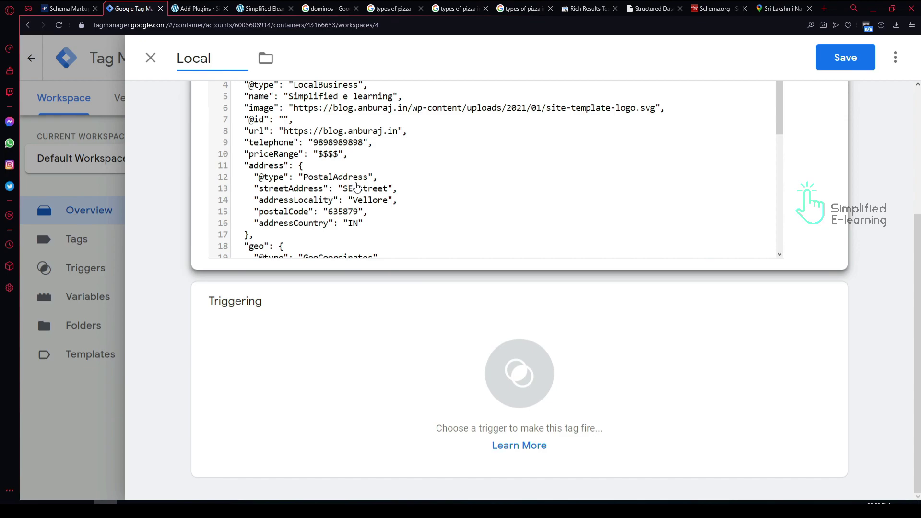
{"action": "left_click", "coordinate": [263, 8]}
{"action": "left_click", "coordinate": [339, 76]}
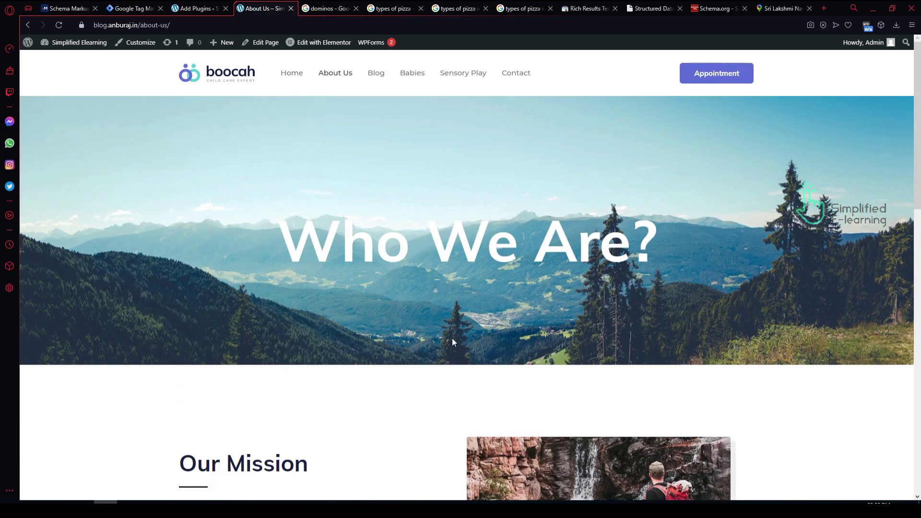
{"action": "scroll", "coordinate": [452, 338], "scroll_direction": "down", "scroll_amount": 5}
{"action": "left_click", "coordinate": [129, 8]}
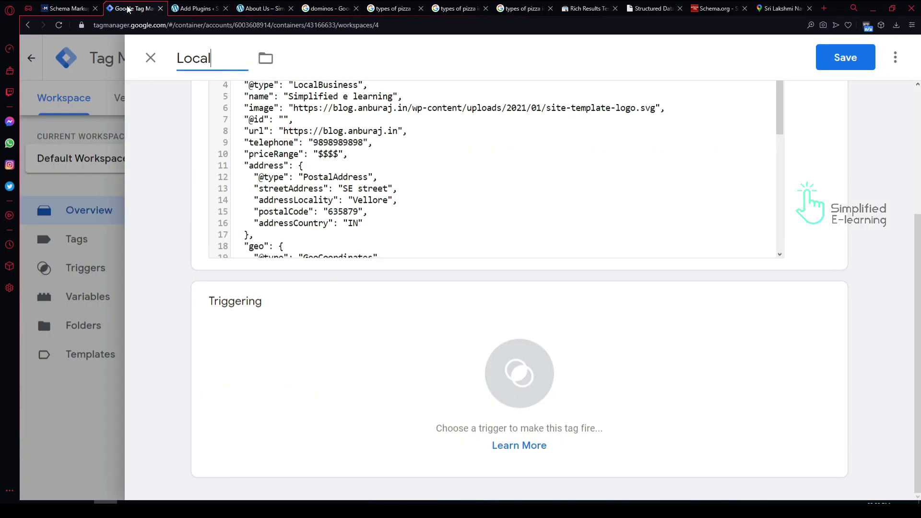
Step: Add a new trigger to the Local tag and name it Local Trigger
{"action": "left_click", "coordinate": [519, 374]}
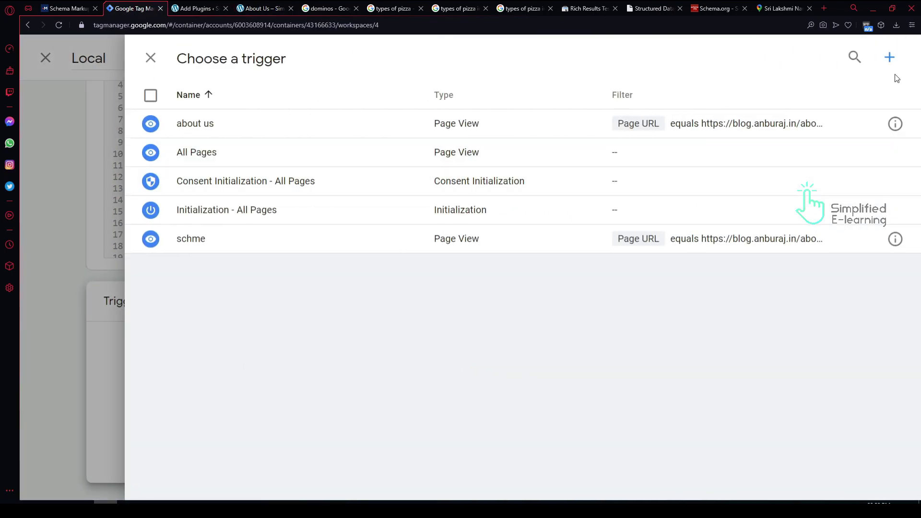
{"action": "left_click", "coordinate": [889, 57]}
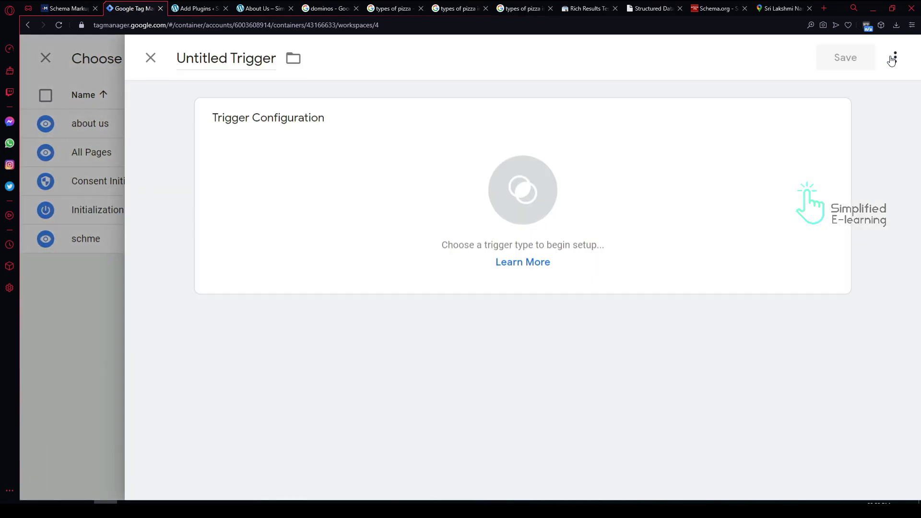
{"action": "left_click", "coordinate": [237, 58]}
{"action": "double_click", "coordinate": [227, 58]}
{"action": "type", "text": "Local"}
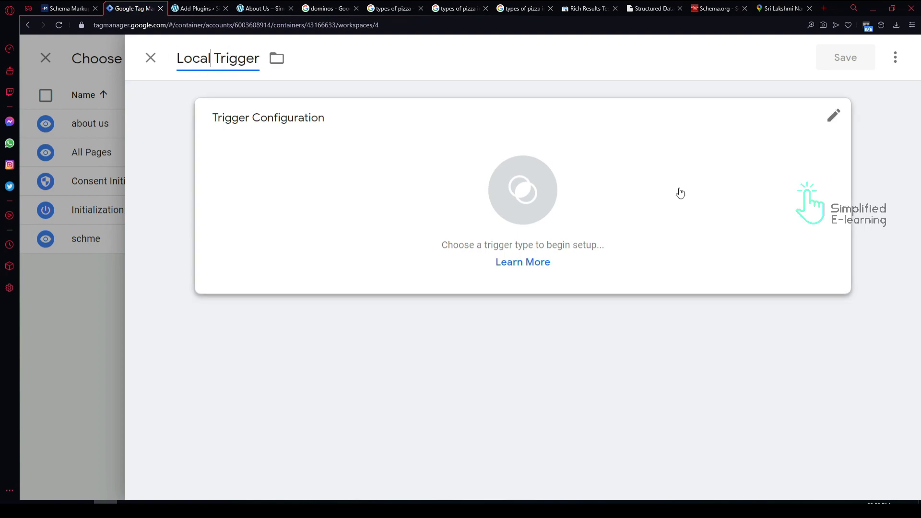
Step: Set the trigger type to Page View, firing only on Some Page Views
{"action": "left_click", "coordinate": [522, 199]}
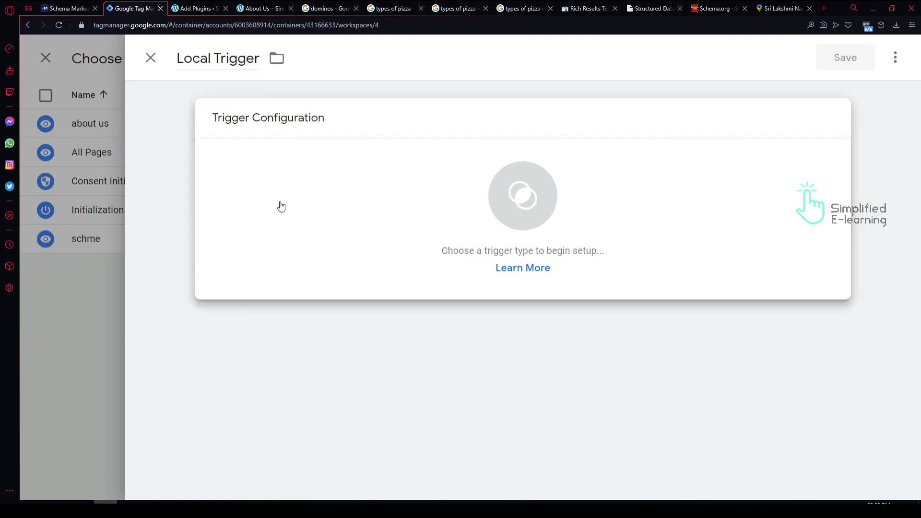
{"action": "left_click", "coordinate": [518, 196]}
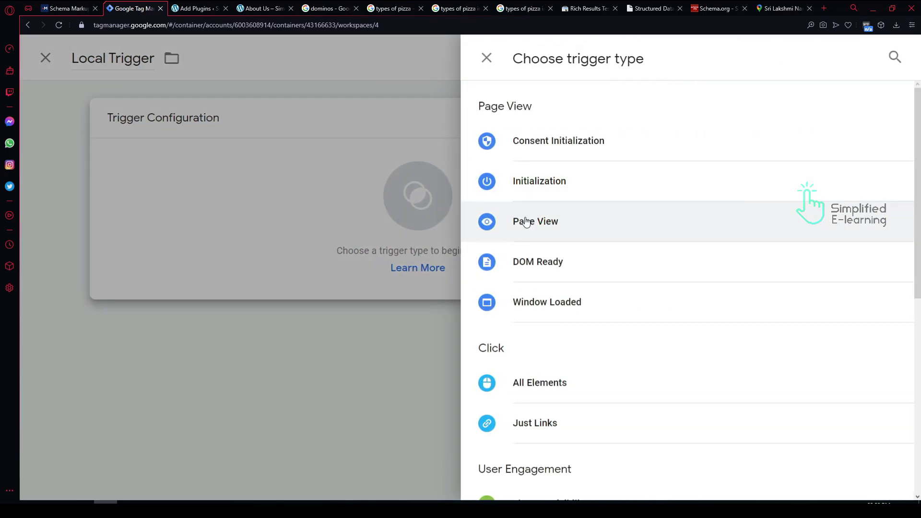
{"action": "left_click", "coordinate": [559, 225]}
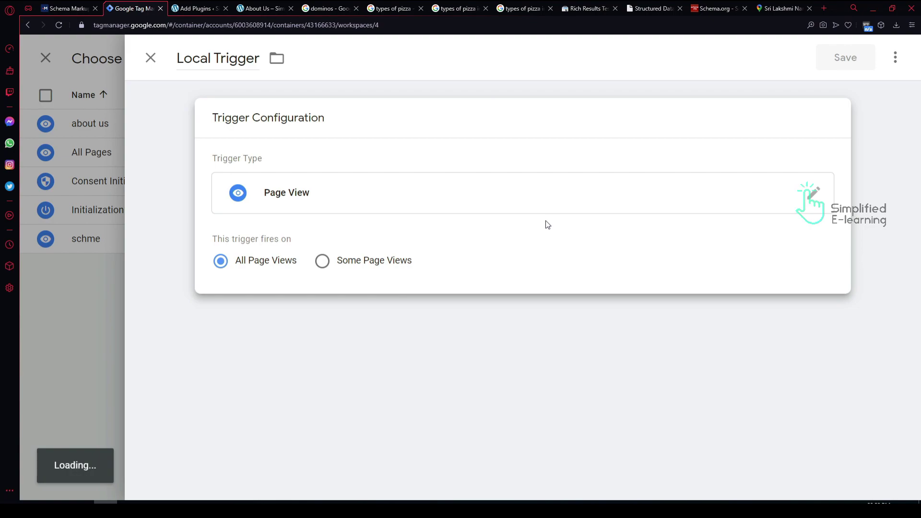
{"action": "left_click", "coordinate": [322, 260]}
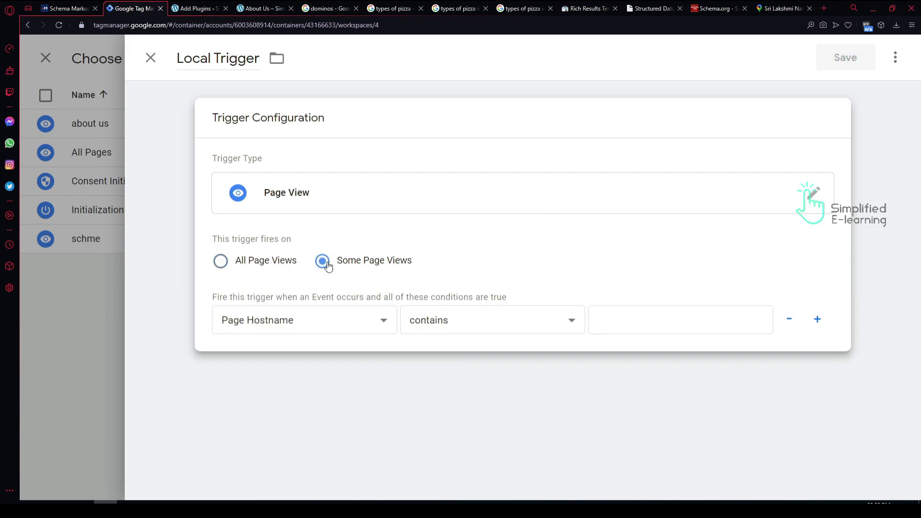
Step: Define the trigger's firing condition with Page URL as the variable and equals as the operator
{"action": "left_click", "coordinate": [306, 324]}
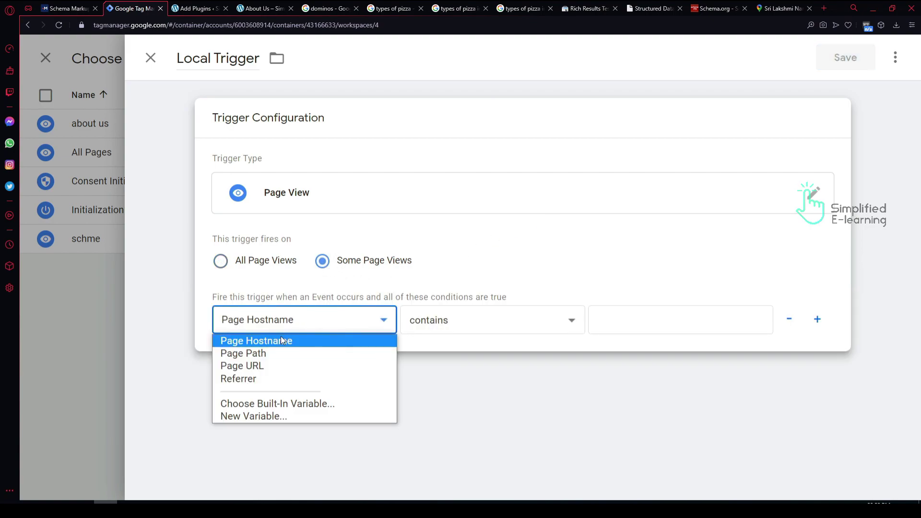
{"action": "left_click", "coordinate": [258, 366]}
{"action": "left_click", "coordinate": [476, 327]}
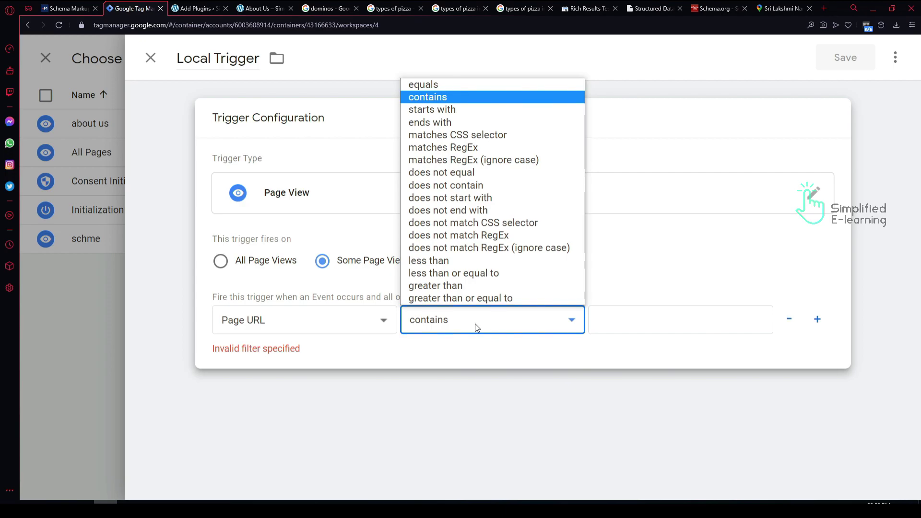
{"action": "left_click", "coordinate": [431, 87]}
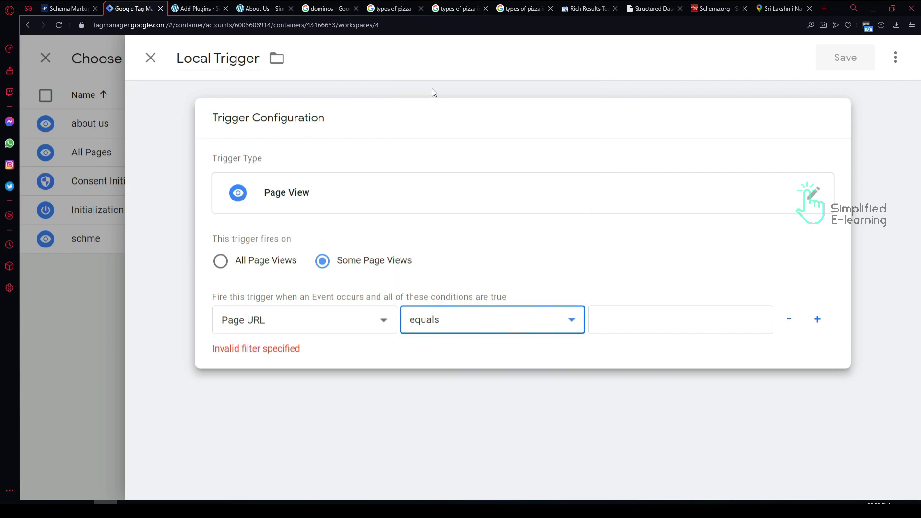
{"action": "left_click", "coordinate": [639, 315]}
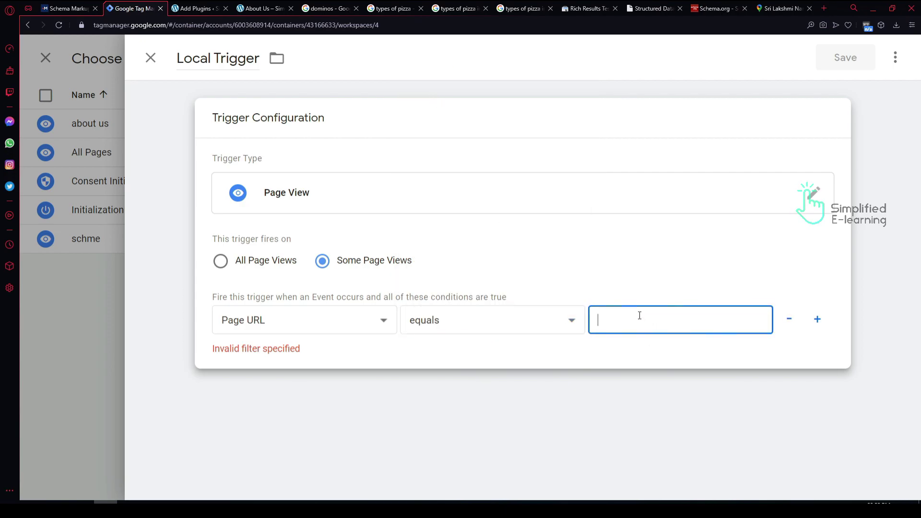
{"action": "left_click", "coordinate": [255, 10]}
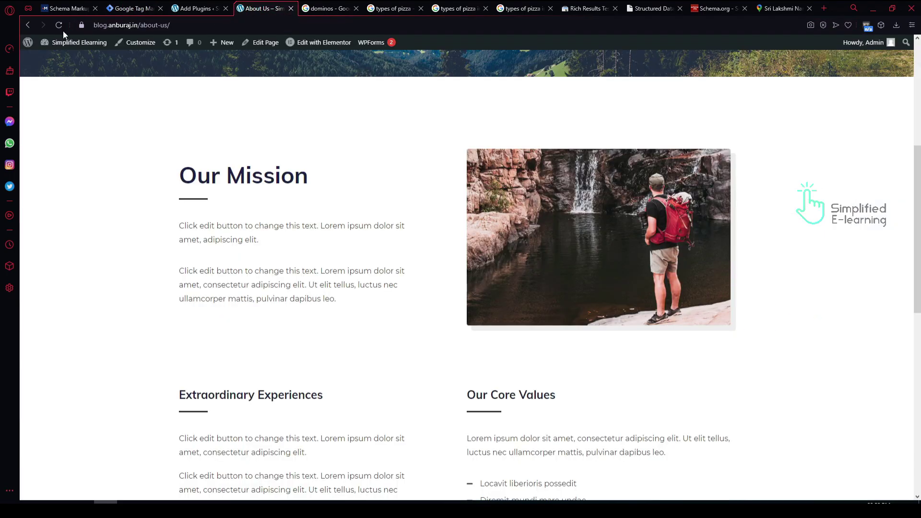
{"action": "left_click", "coordinate": [183, 25]}
{"action": "key", "text": "ctrl+c"}
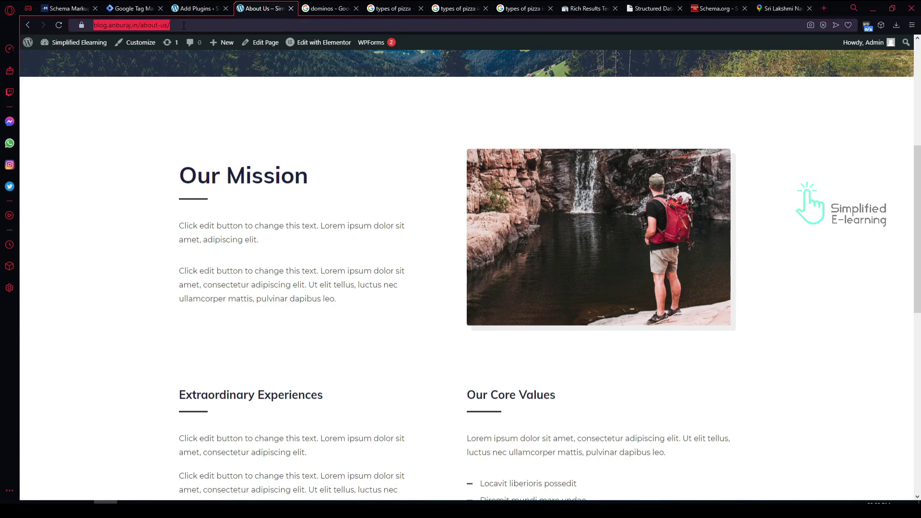
{"action": "left_click", "coordinate": [122, 9]}
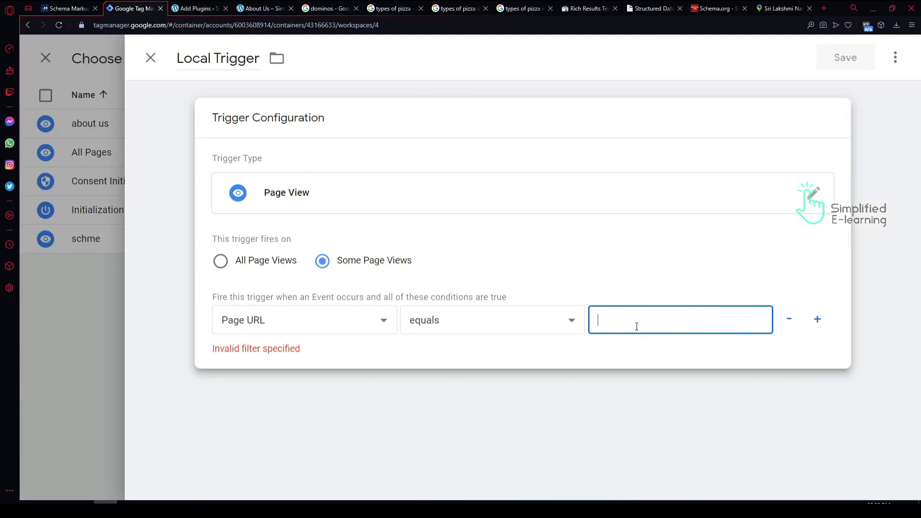
{"action": "key", "text": "ctrl+v"}
{"action": "left_click", "coordinate": [577, 272]}
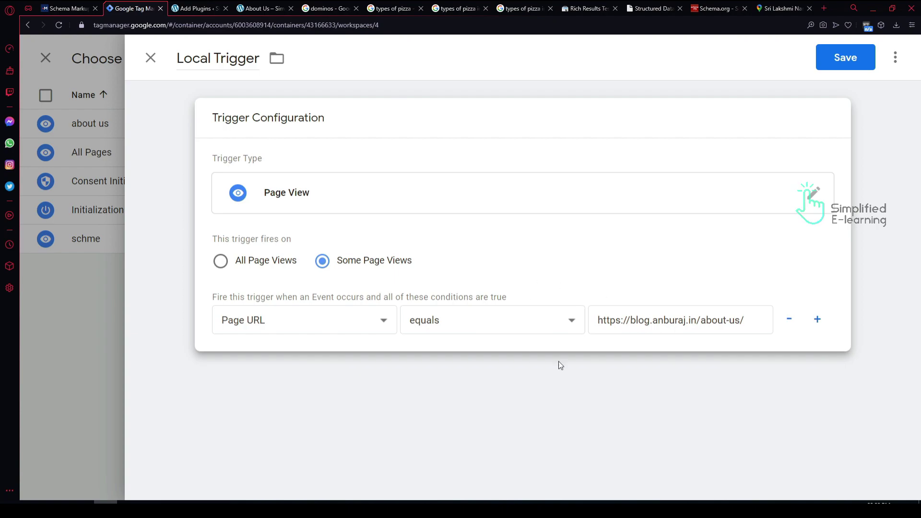
Step: Save Local Trigger and the Local tag that uses it
{"action": "left_click", "coordinate": [844, 57]}
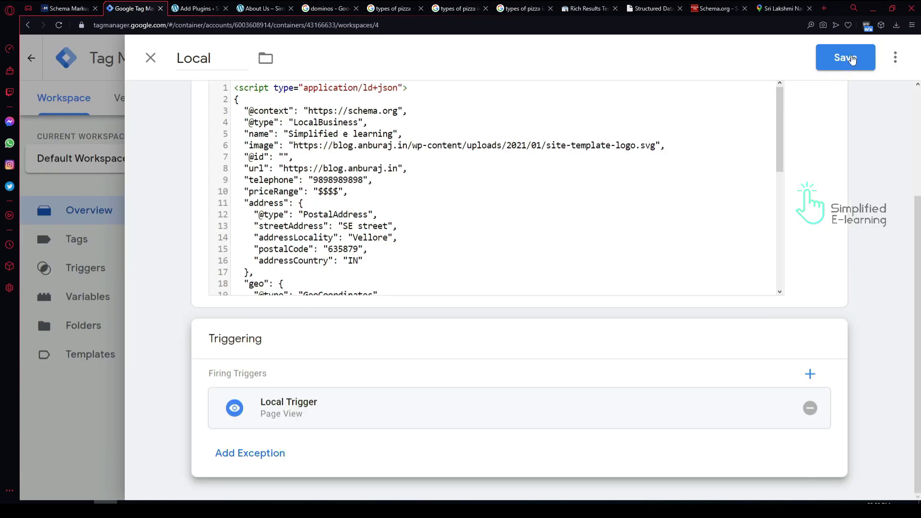
{"action": "left_click", "coordinate": [851, 57]}
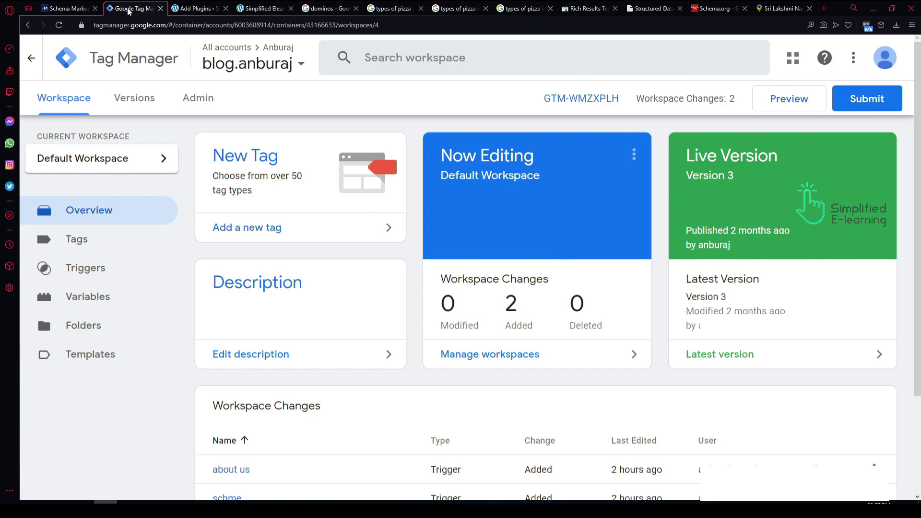
Step: Switch to the WordPress site's About Us page and open its page editor in a new browser tab
{"action": "left_click", "coordinate": [251, 5]}
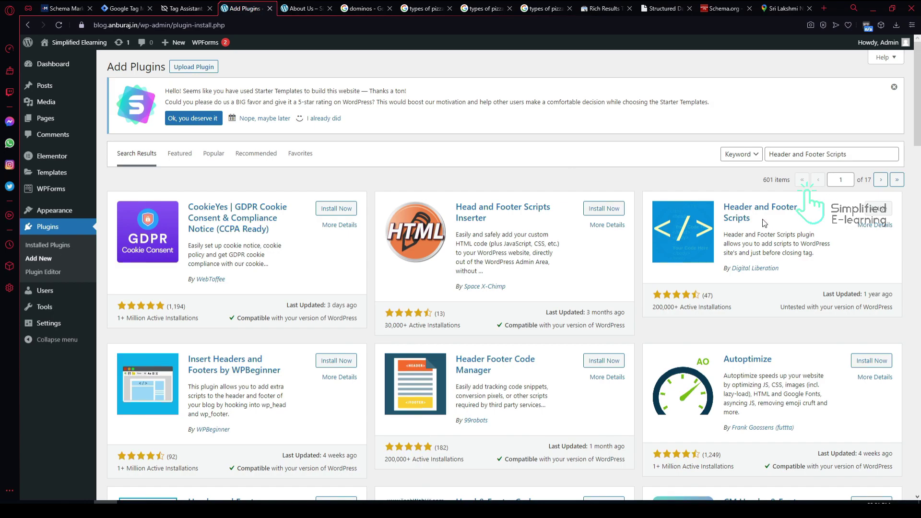
{"action": "left_click", "coordinate": [298, 10]}
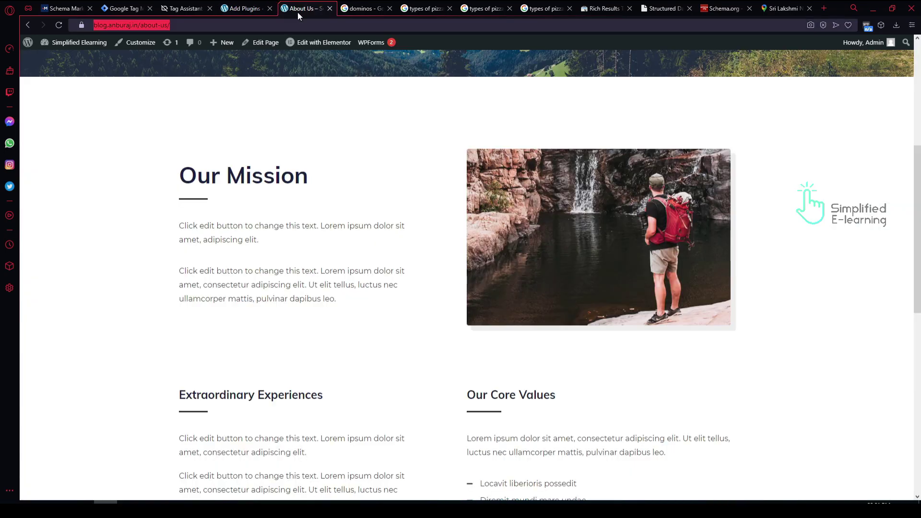
{"action": "right_click", "coordinate": [257, 43]}
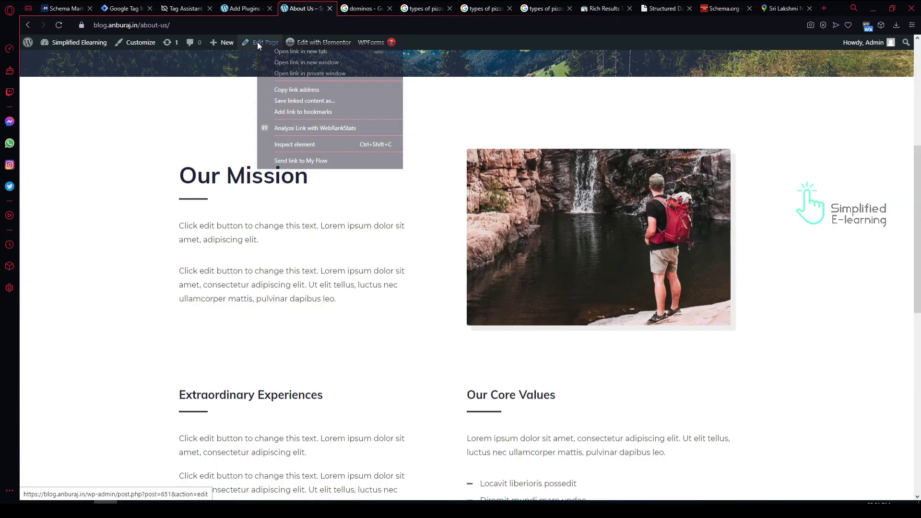
{"action": "left_click", "coordinate": [300, 51]}
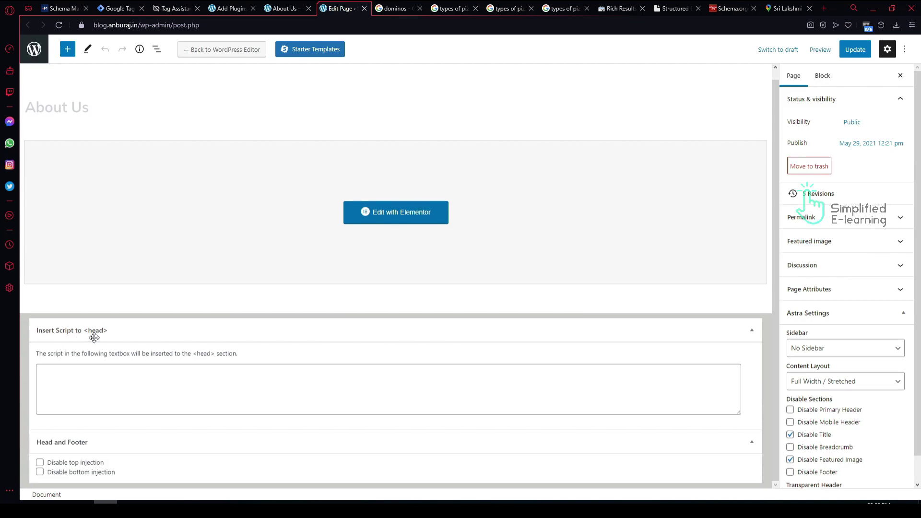
Step: Copy the Local Business JSON-LD from the Schema Markup Generator into the About Us page's head script box and update the page
{"action": "left_click", "coordinate": [69, 390]}
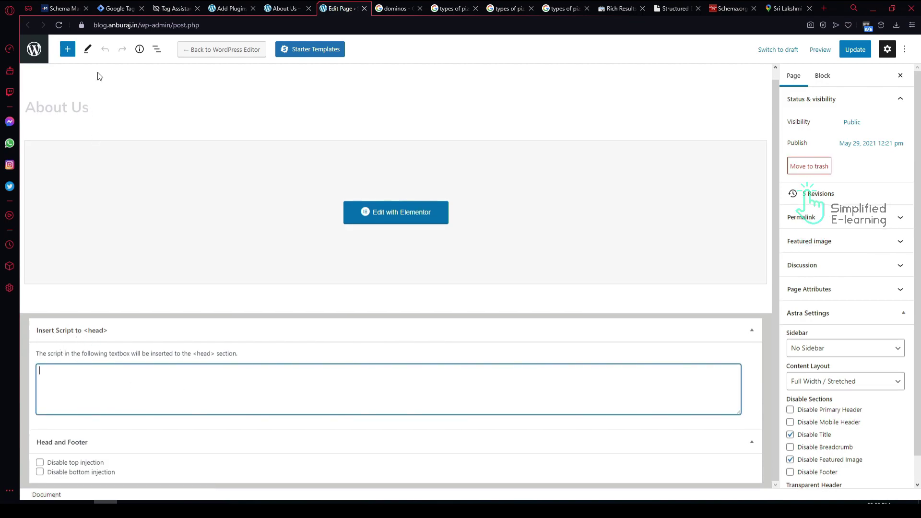
{"action": "left_click", "coordinate": [60, 9]}
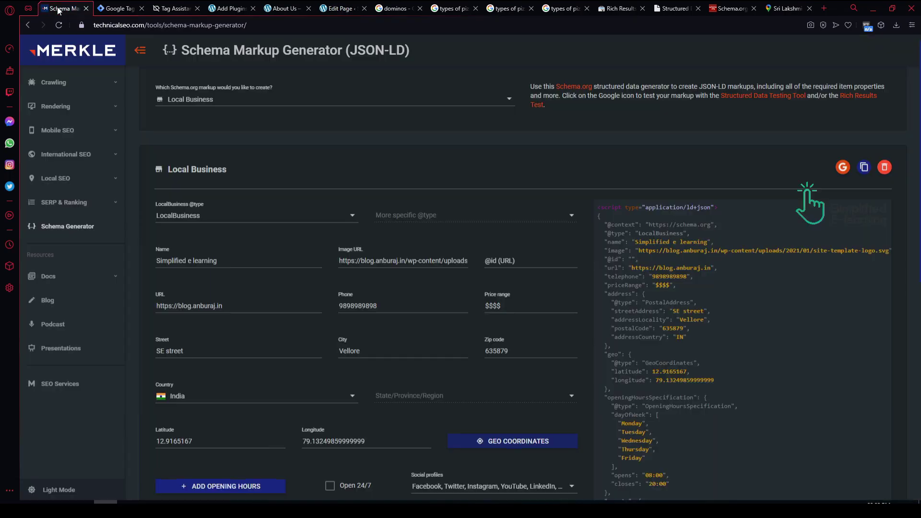
{"action": "left_click", "coordinate": [864, 167]}
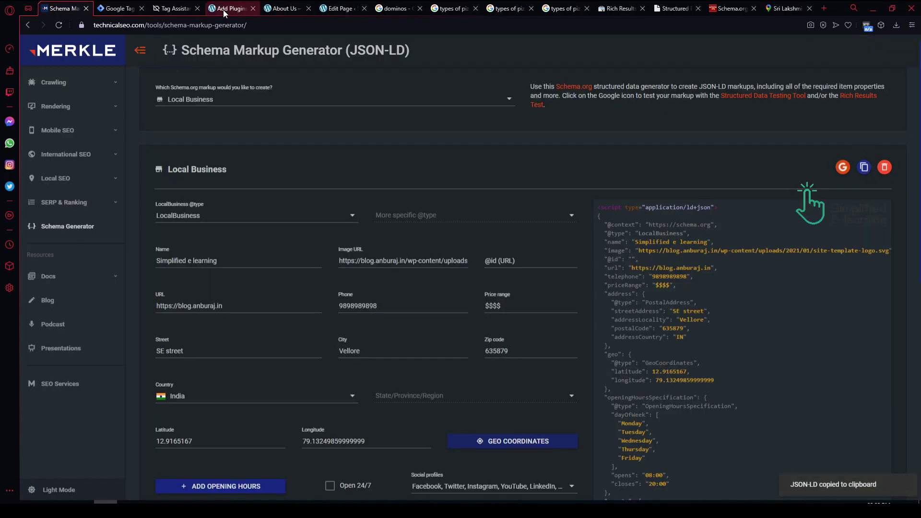
{"action": "left_click", "coordinate": [338, 8]}
{"action": "key", "text": "ctrl+v"}
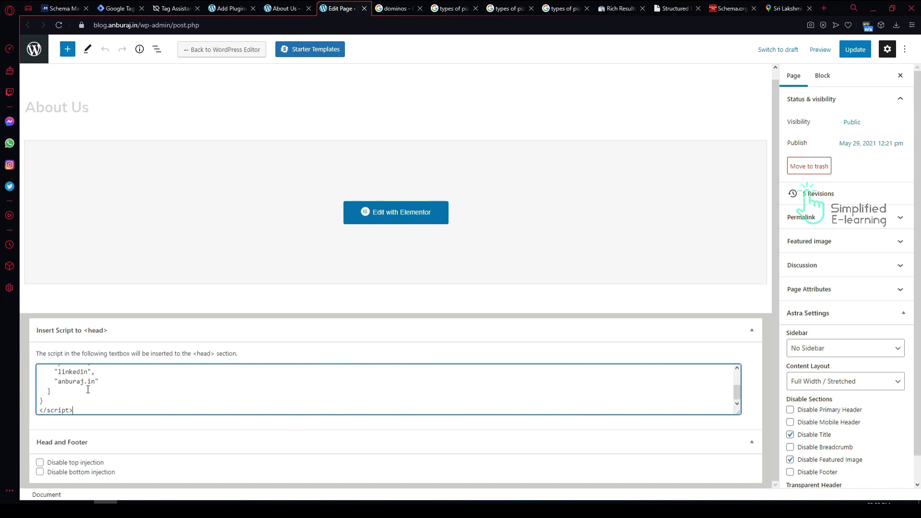
{"action": "scroll", "coordinate": [88, 389], "scroll_direction": "up", "scroll_amount": 5}
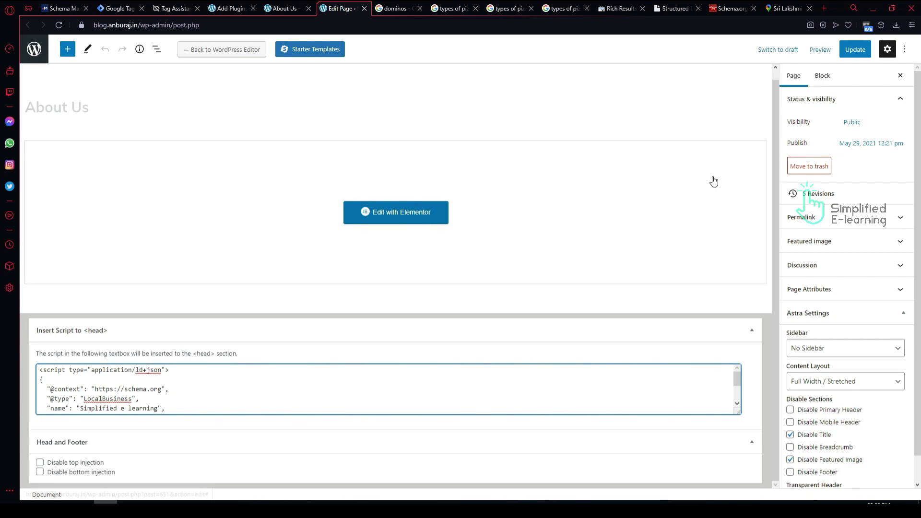
{"action": "left_click", "coordinate": [856, 50]}
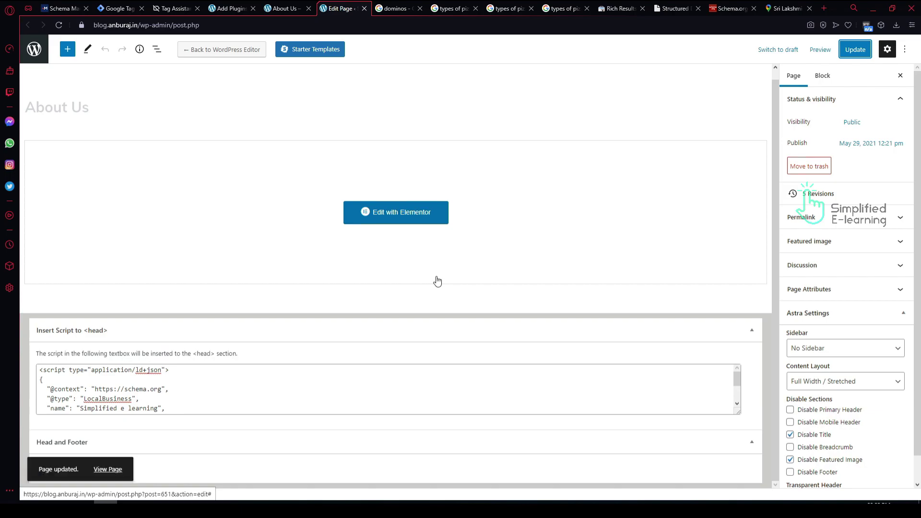
{"action": "left_click", "coordinate": [280, 9]}
{"action": "left_click", "coordinate": [218, 24]}
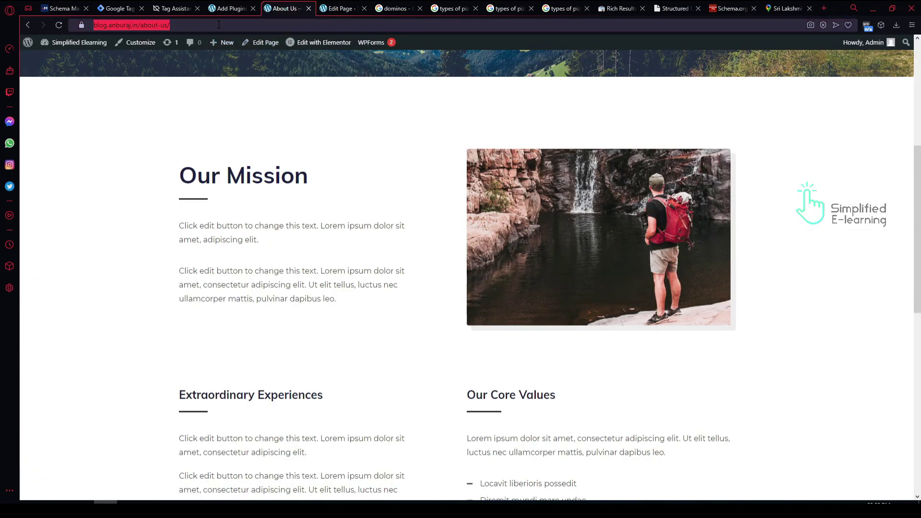
{"action": "left_click", "coordinate": [612, 10]}
{"action": "left_click", "coordinate": [37, 51]}
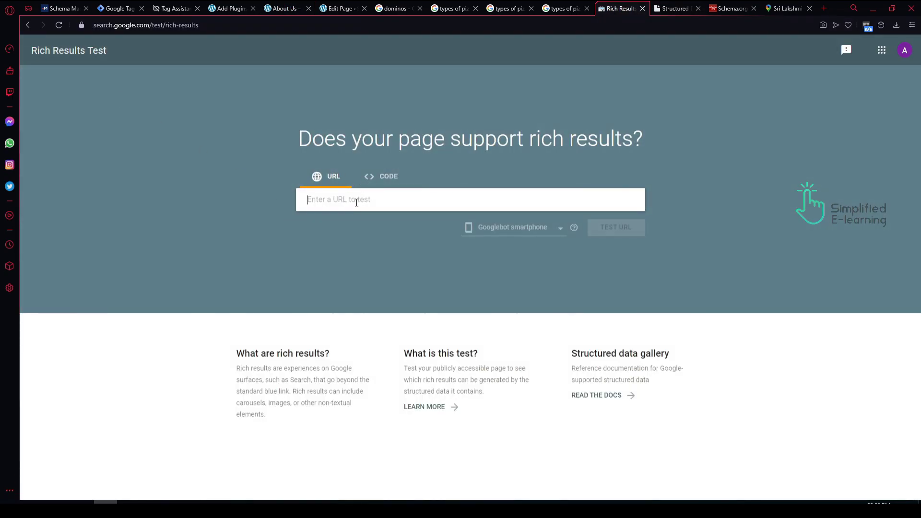
{"action": "left_click", "coordinate": [356, 202]}
{"action": "key", "text": "ctrl+v"}
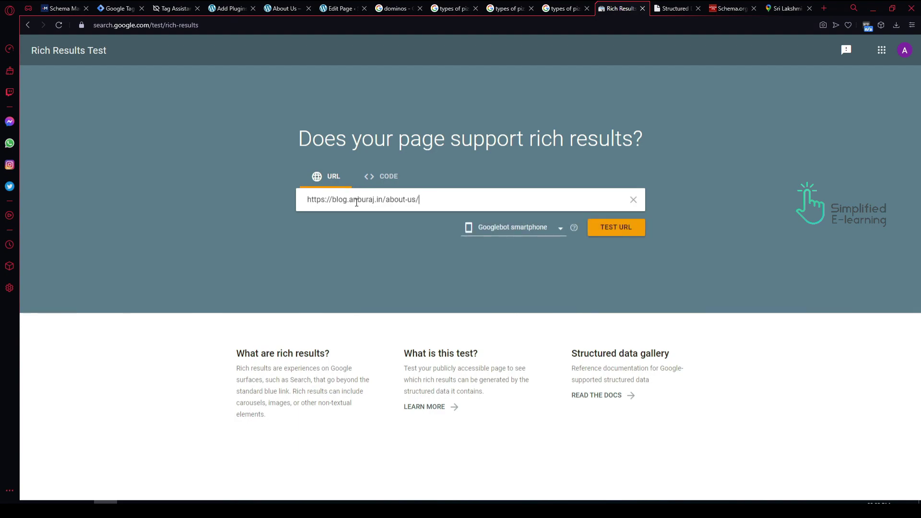
{"action": "left_click", "coordinate": [621, 233]}
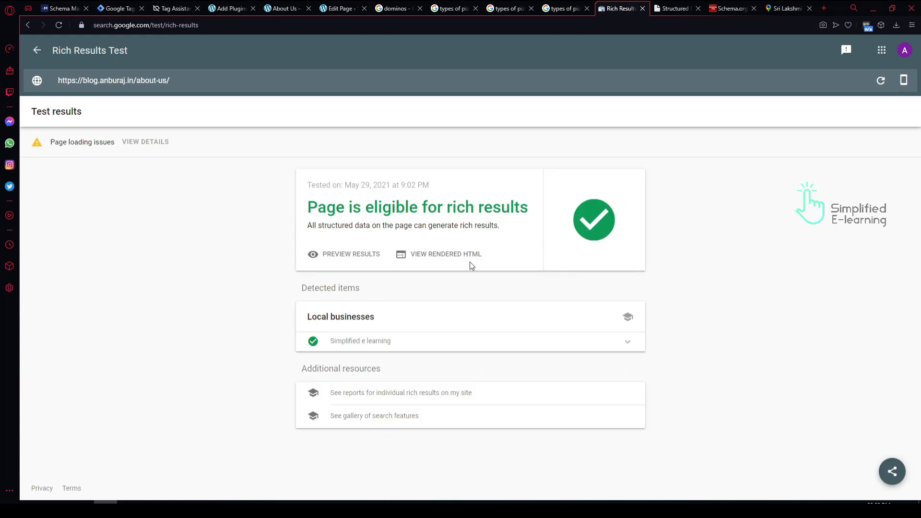
Step: Expand the detected Simplified e learning local business item and review its address, geo, opening hours and sameAs properties
{"action": "left_click", "coordinate": [628, 342]}
{"action": "scroll", "coordinate": [493, 391], "scroll_direction": "down", "scroll_amount": 4}
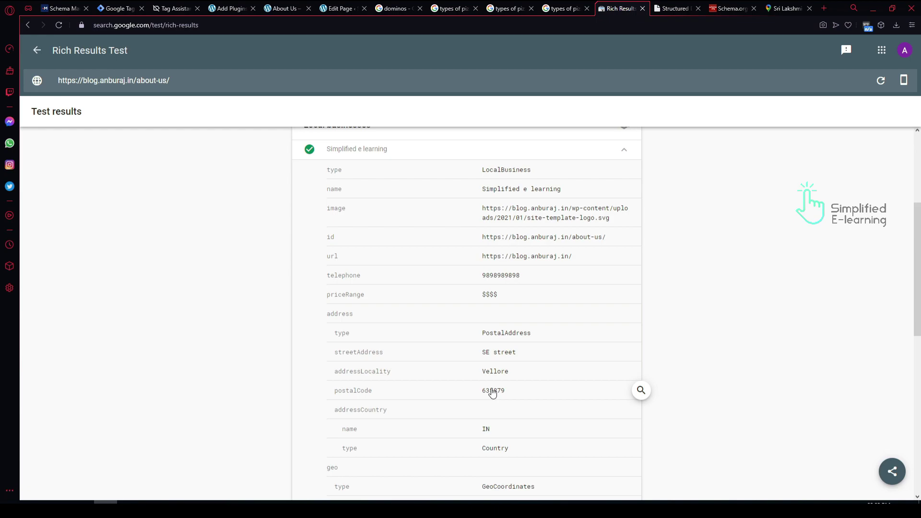
{"action": "scroll", "coordinate": [493, 390], "scroll_direction": "down", "scroll_amount": 6}
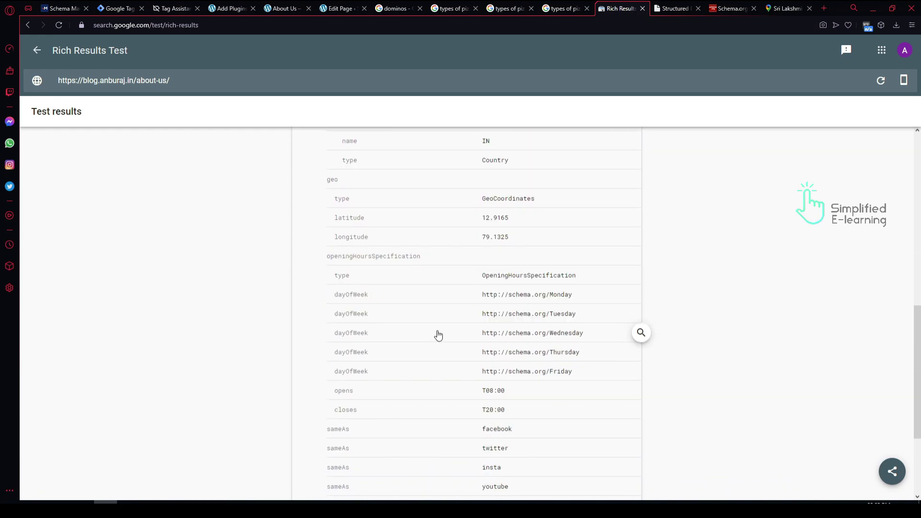
{"action": "scroll", "coordinate": [441, 355], "scroll_direction": "down", "scroll_amount": 2}
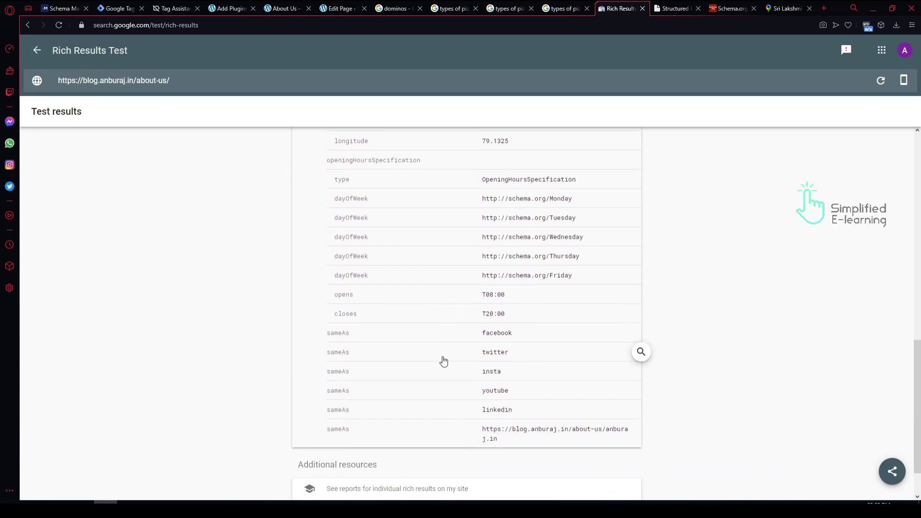
{"action": "scroll", "coordinate": [443, 360], "scroll_direction": "up", "scroll_amount": 7}
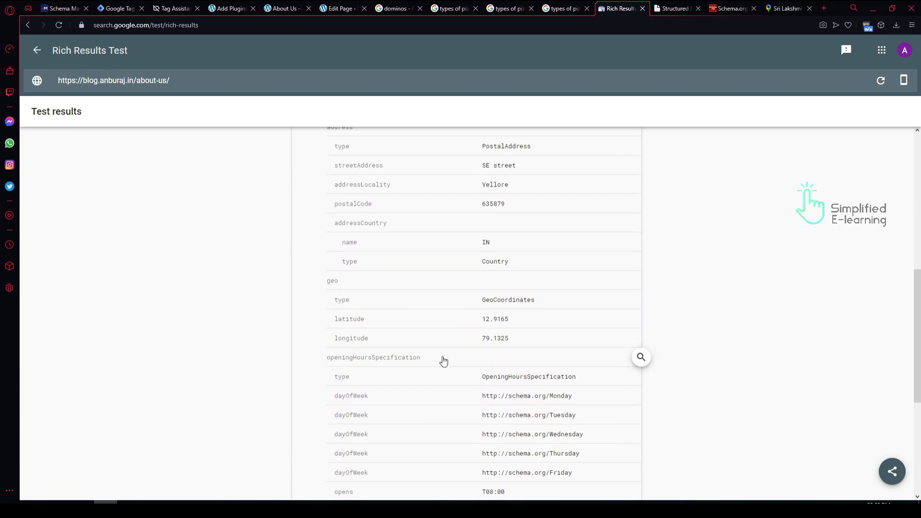